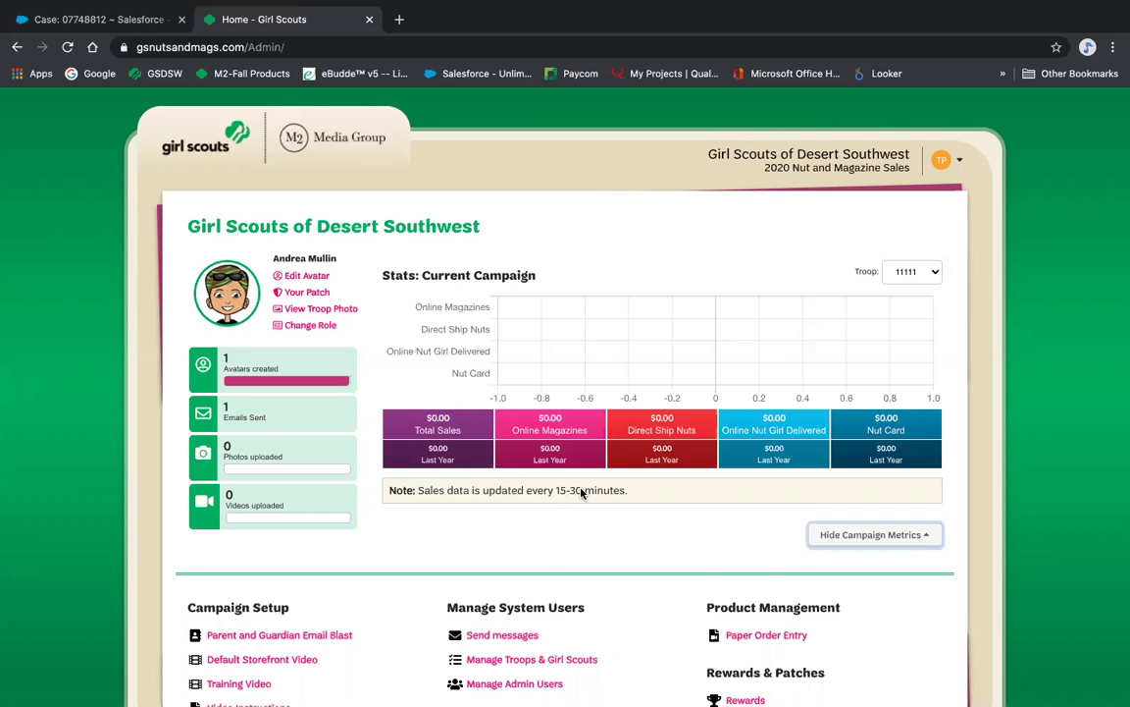
Open Paper Order Entry and bring up the scout's paper order for editing
scroll(581, 492, down, 3)
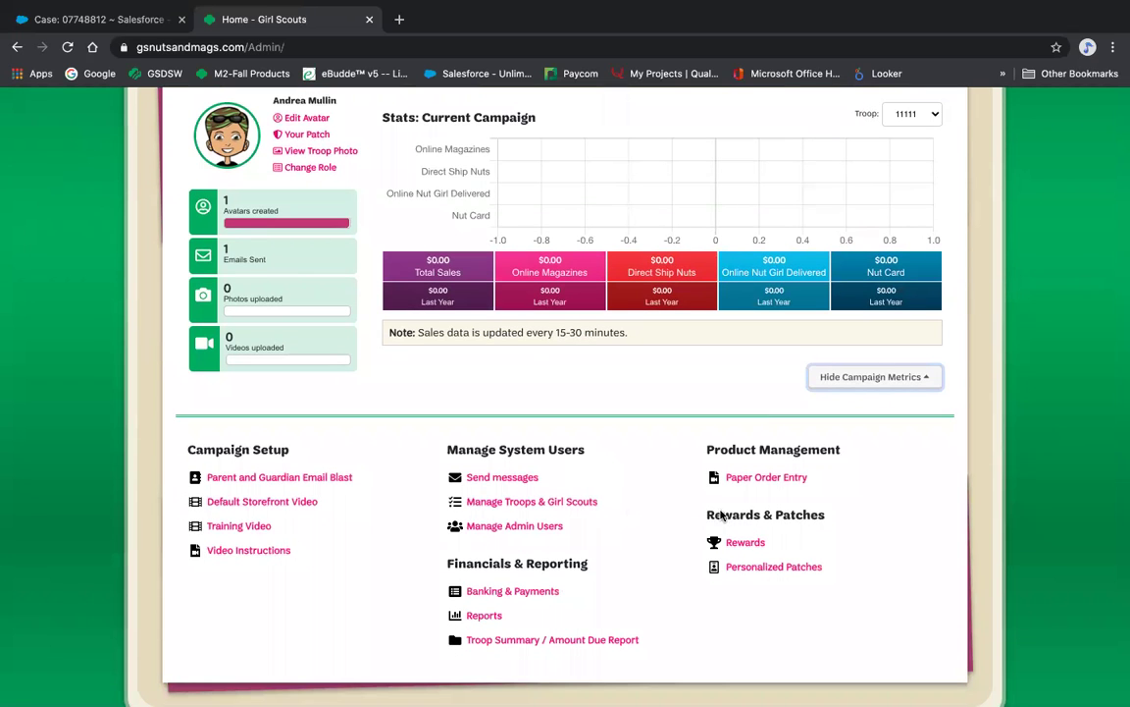
click(762, 481)
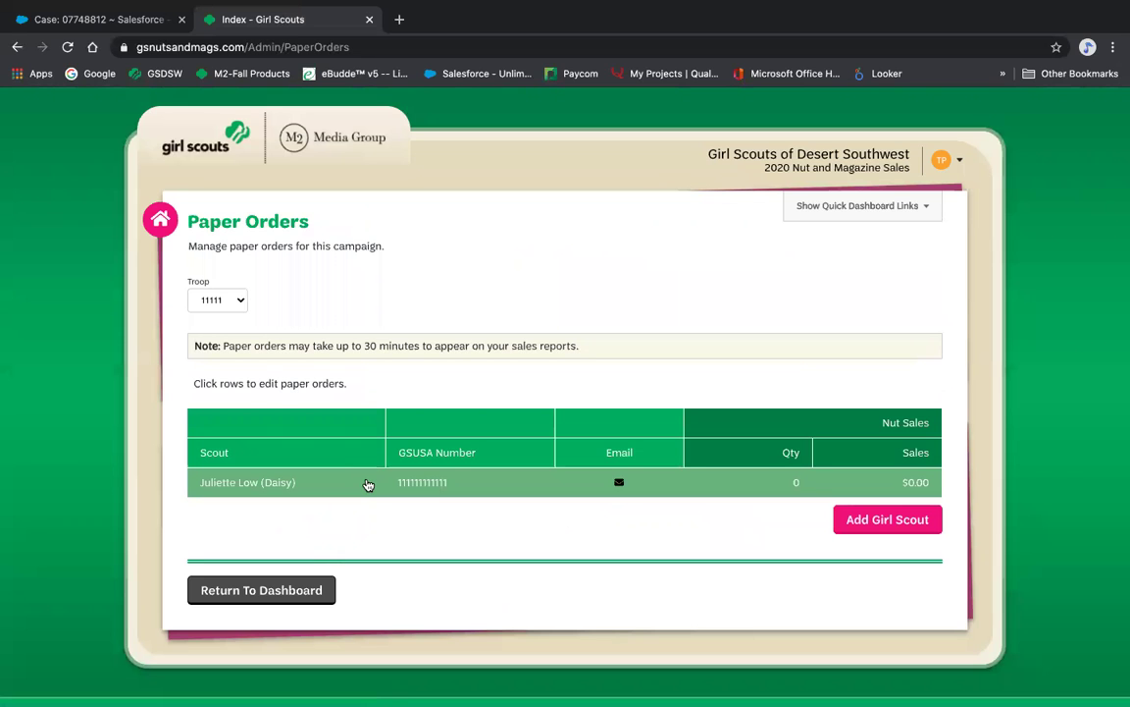
click(366, 479)
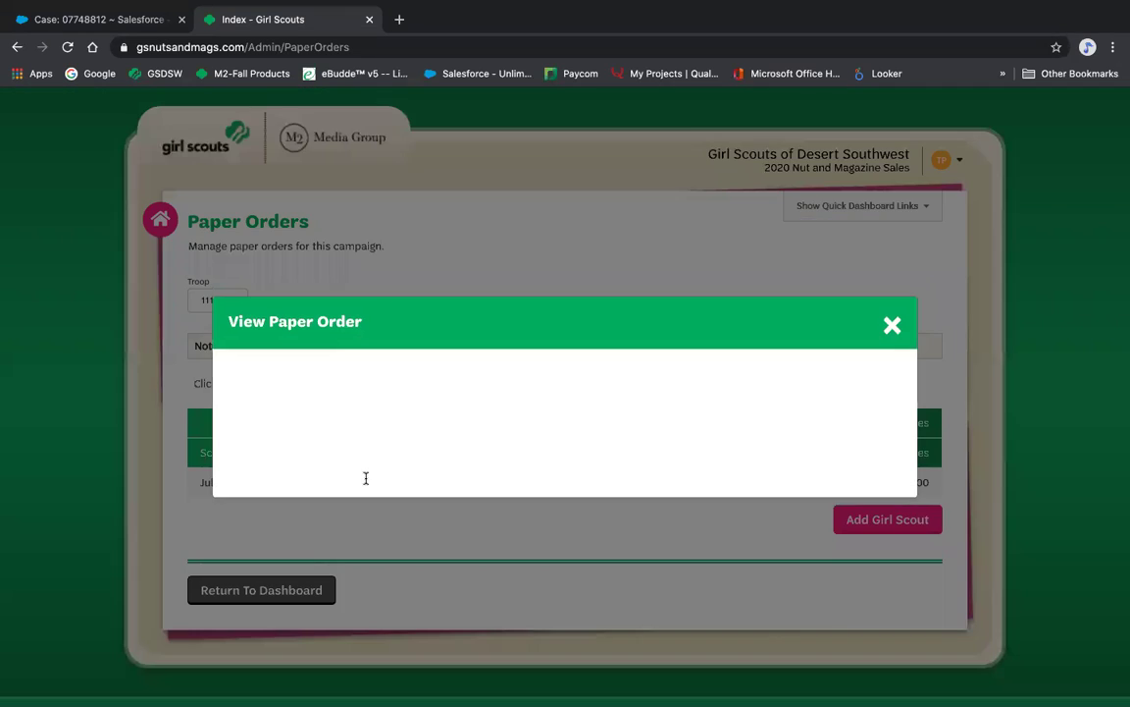
scroll(562, 420, down, 2)
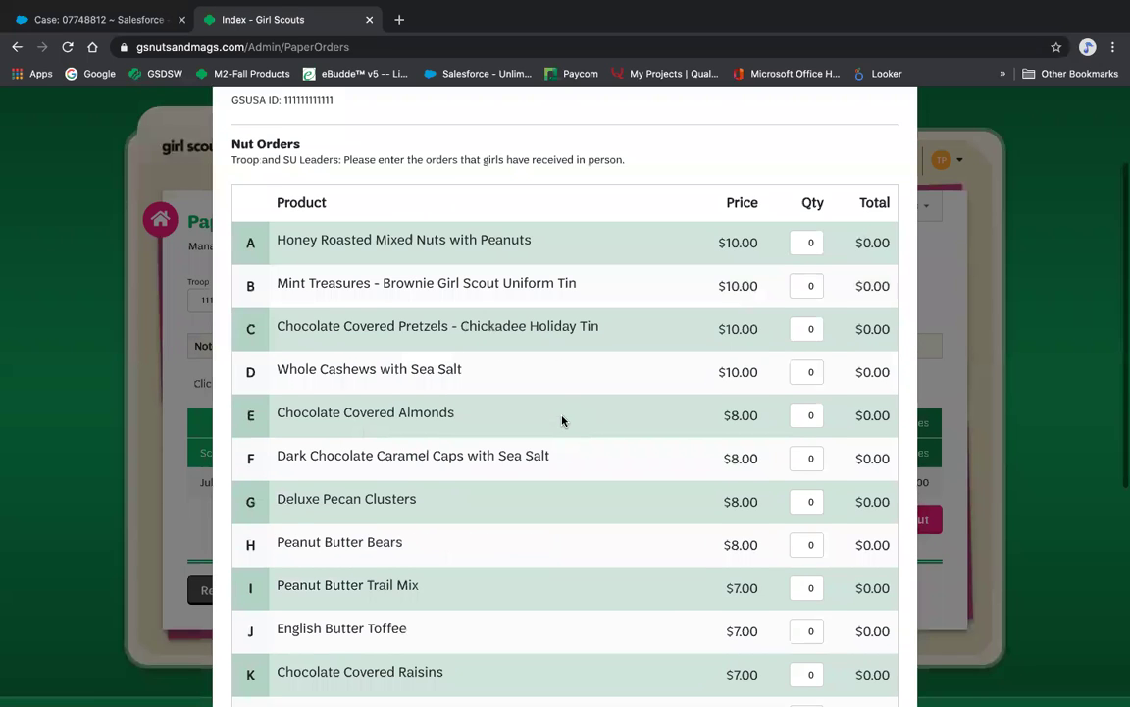
scroll(562, 420, down, 1)
Enter quantities 4 pretzel tins, 7 Peanut Butter Bears, 3 Cranberry Nut Mix and save the order
click(810, 308)
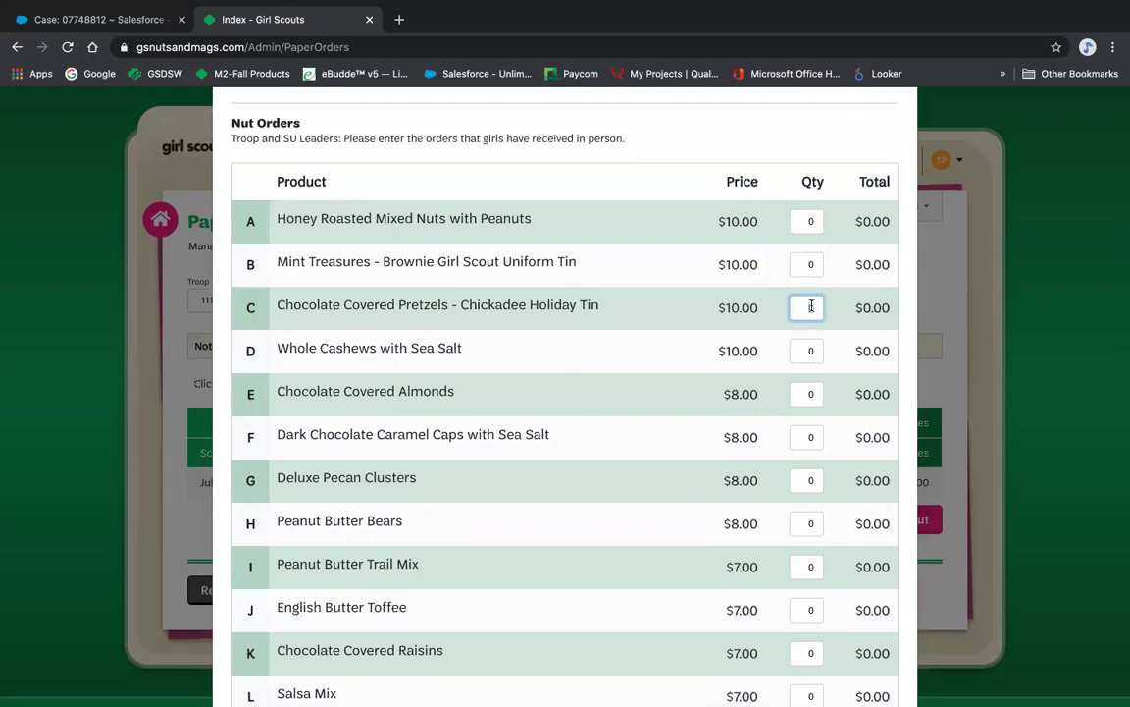
text(4)
click(819, 523)
text(7)
scroll(814, 550, down, 3)
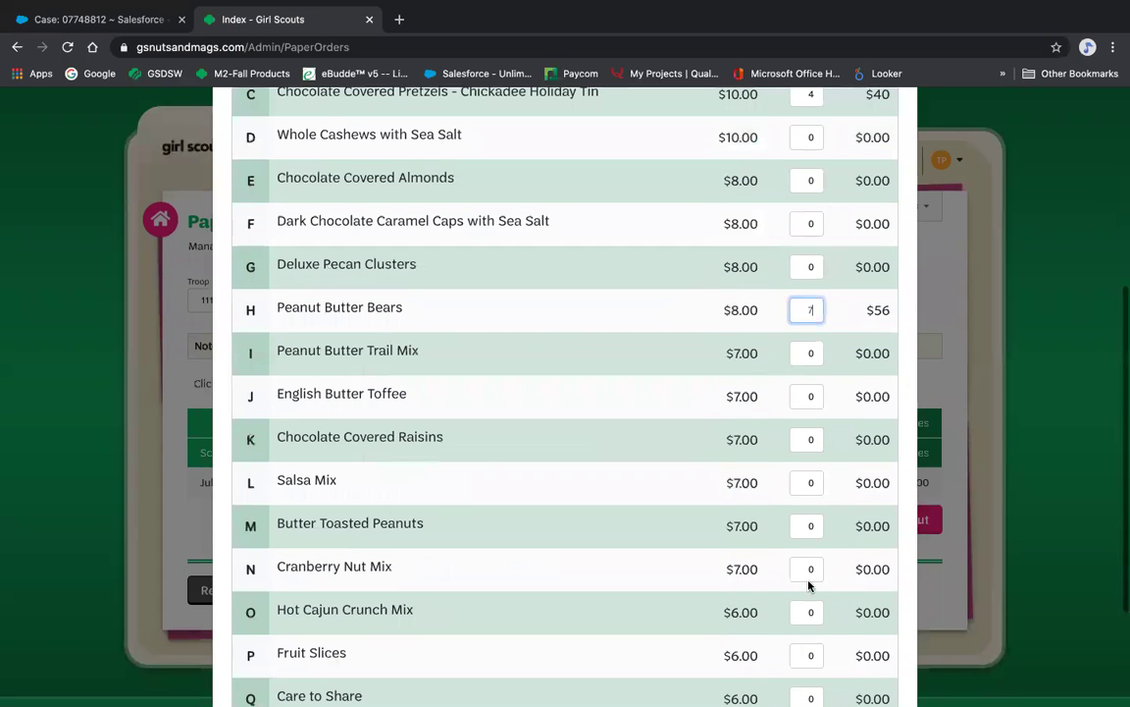
click(807, 570)
text(3)
scroll(807, 569, down, 2)
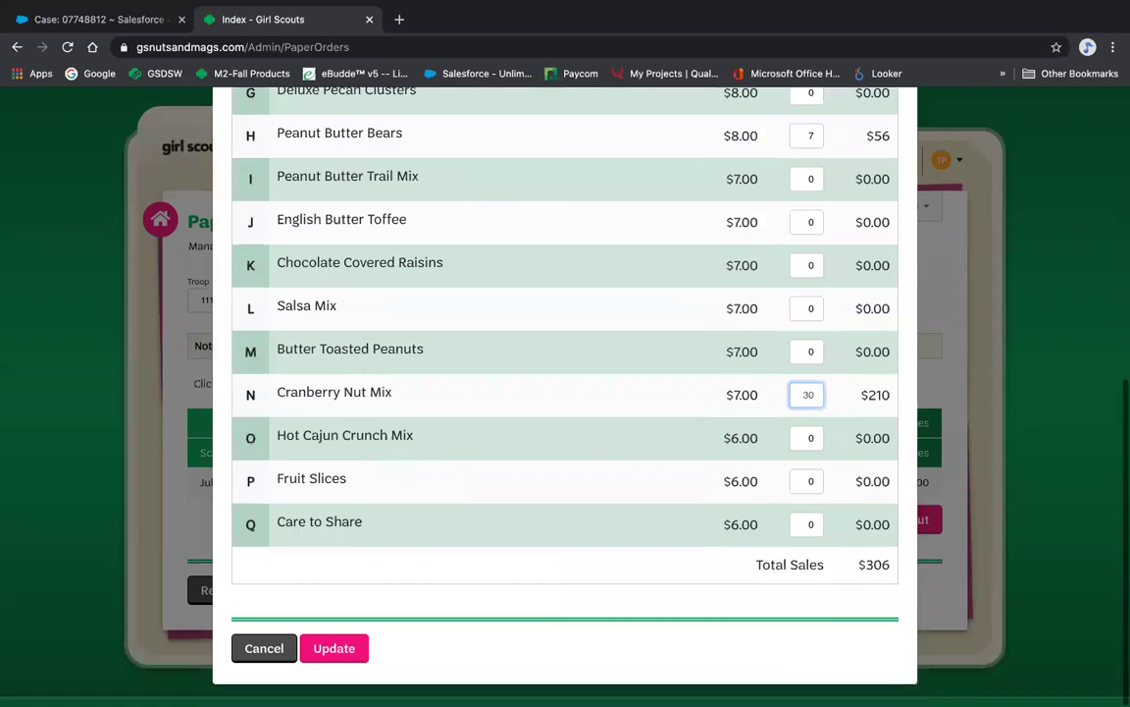
key(Delete)
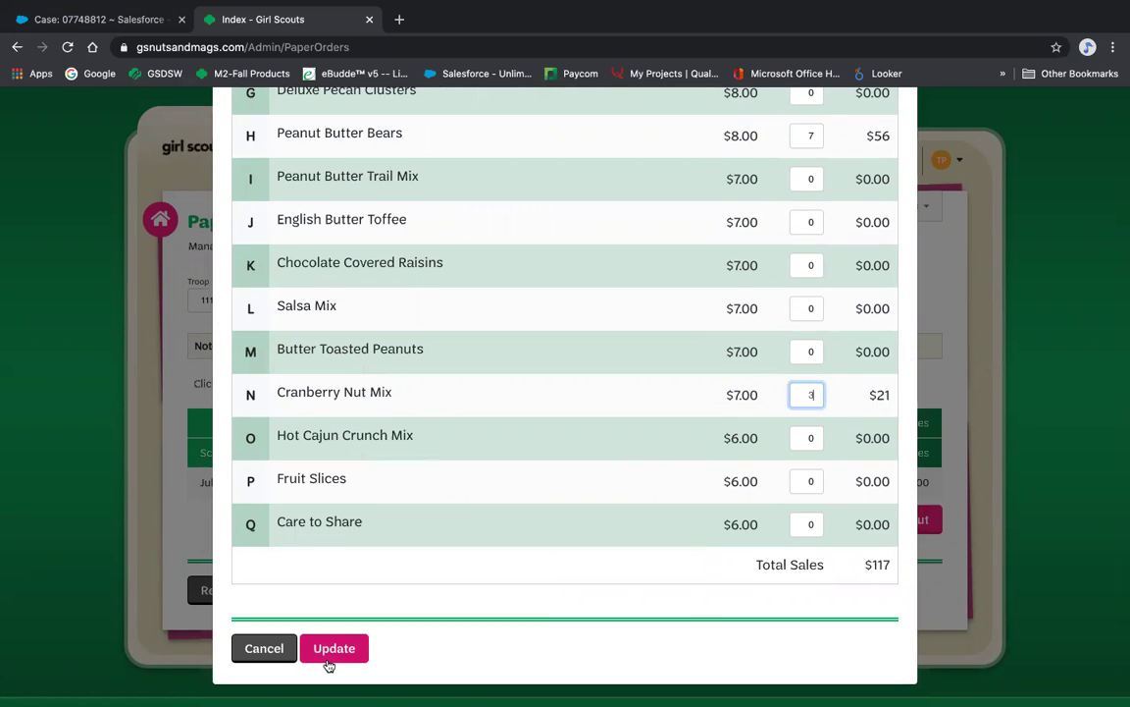
click(329, 662)
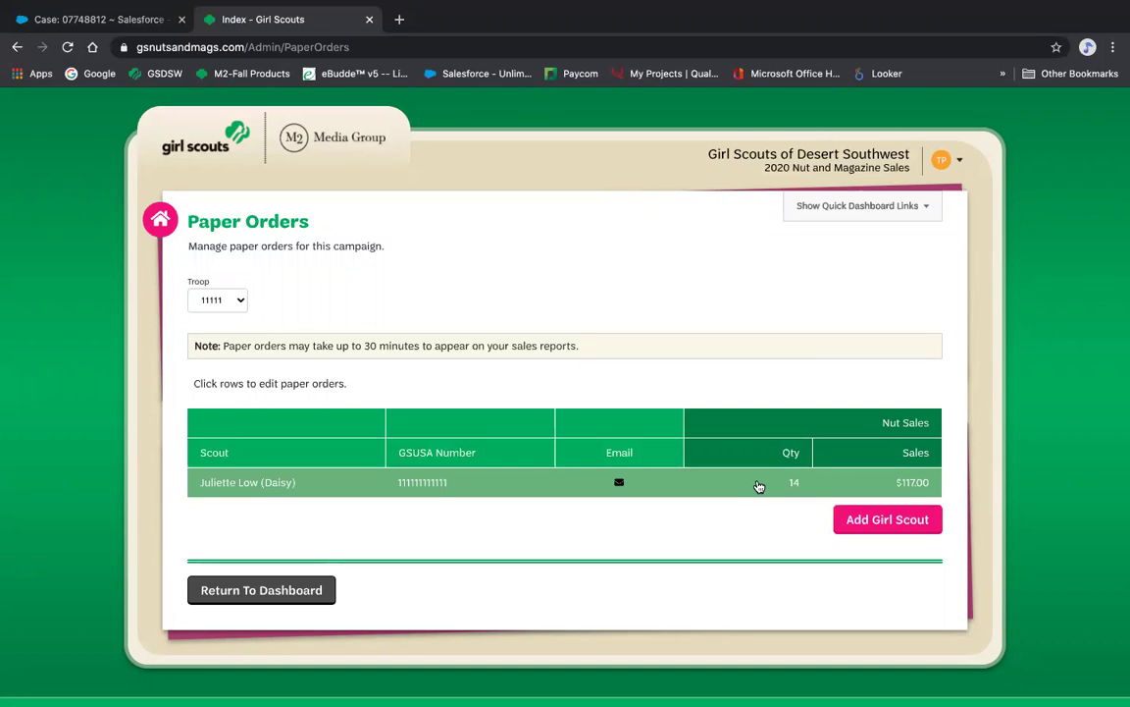
Change the scout's quantities to 6 pretzel tins, 9 Peanut Butter Bears and 2 Salsa Mix, then save
click(759, 485)
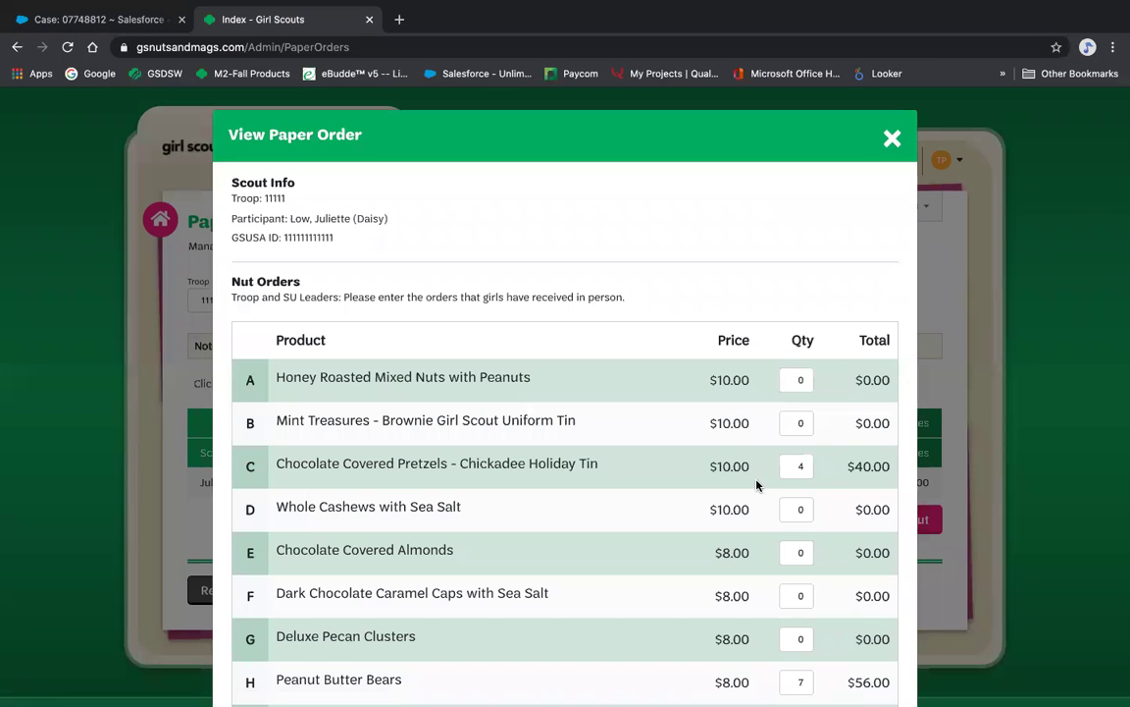
scroll(691, 551, down, 3)
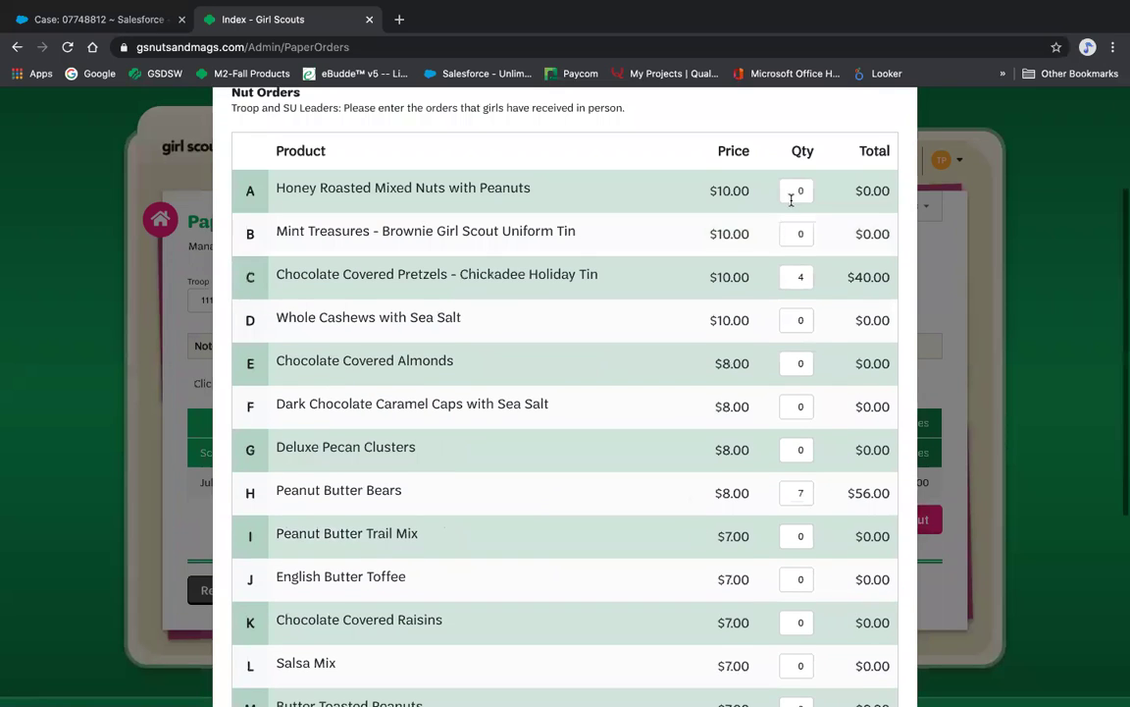
double_click(804, 278)
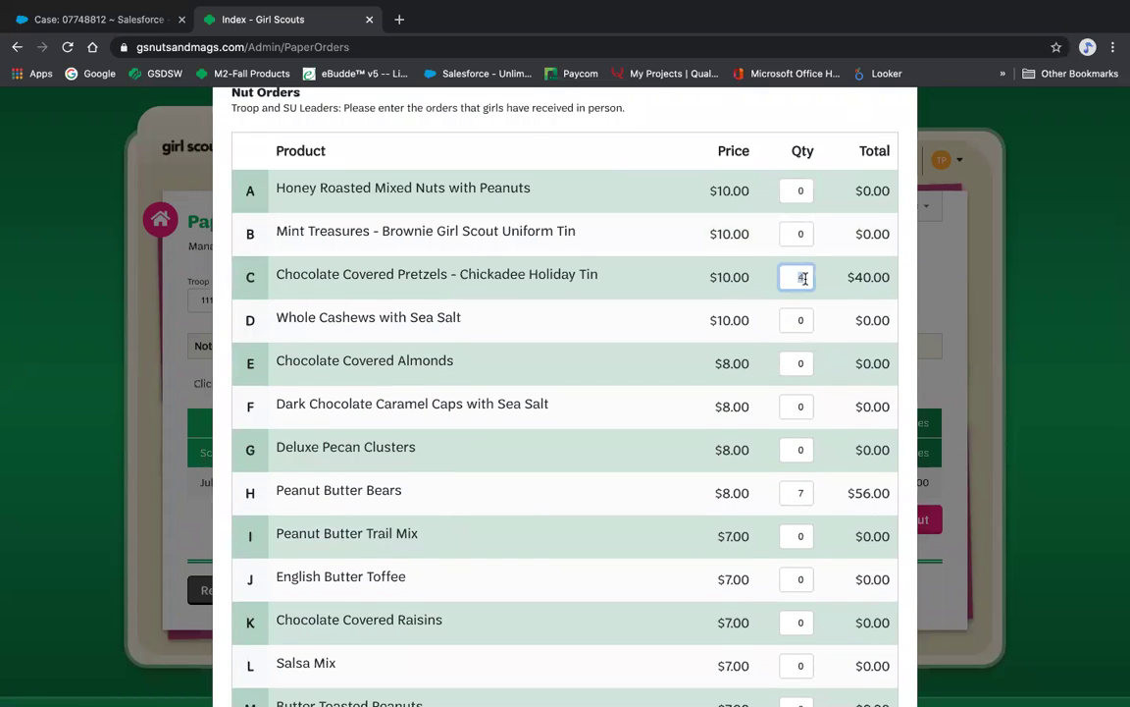
text(6)
double_click(807, 495)
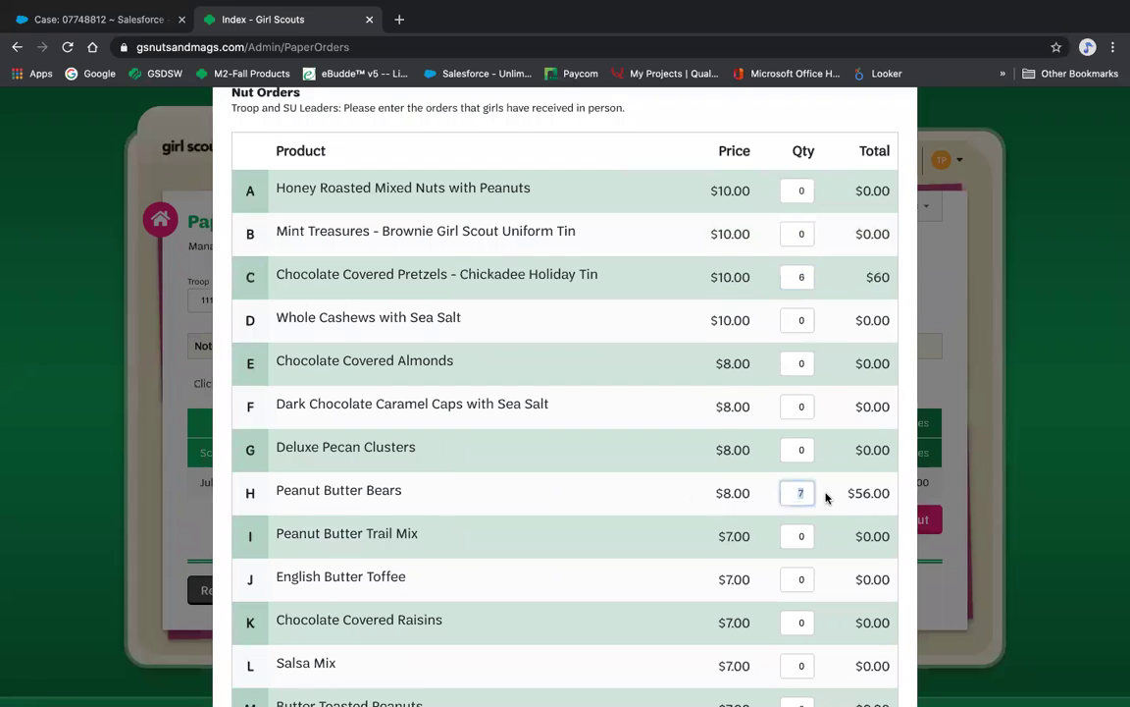
text(9)
scroll(827, 497, down, 3)
double_click(810, 478)
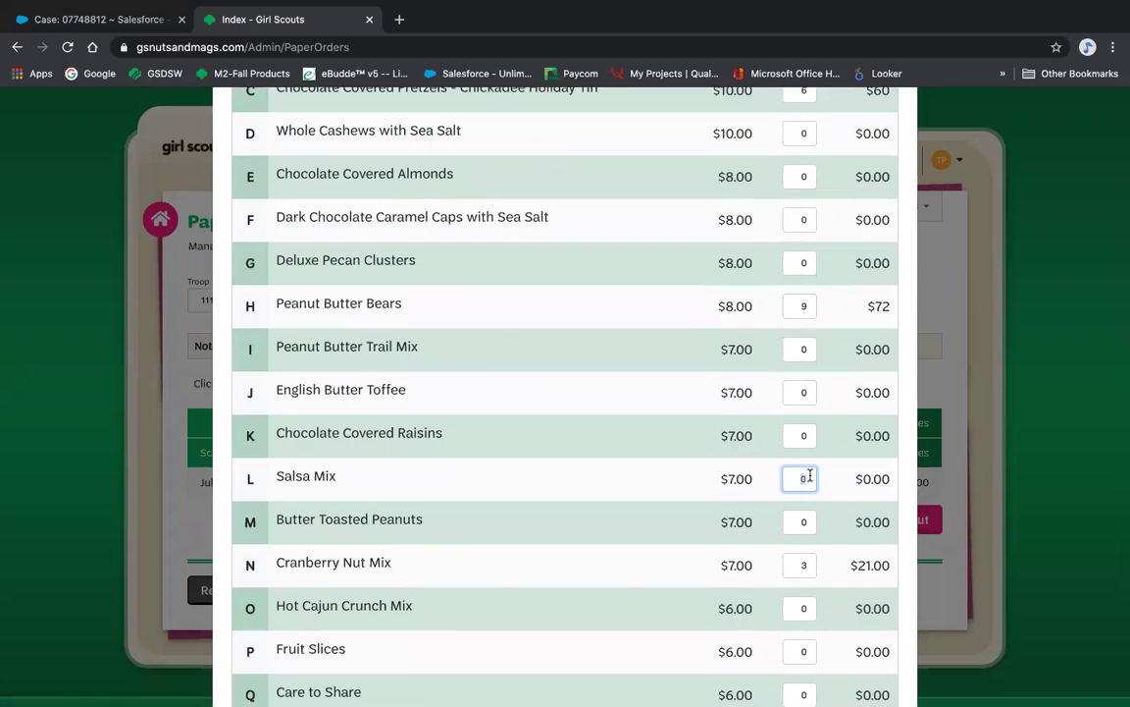
text(2)
scroll(811, 477, down, 3)
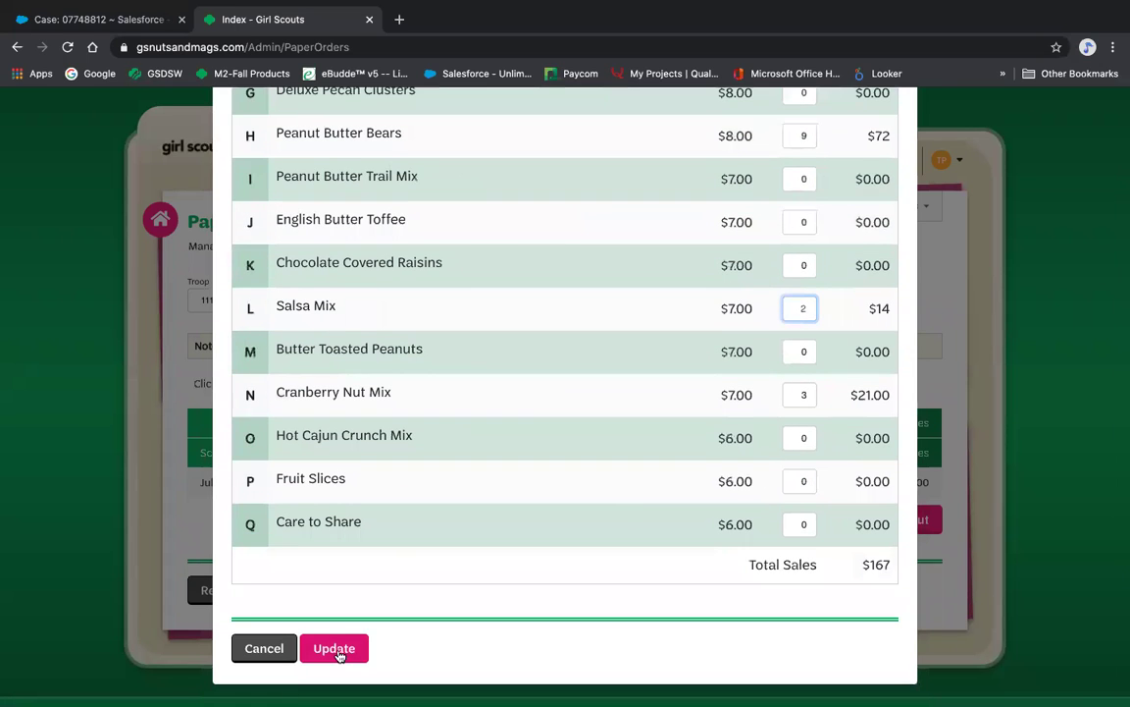
click(335, 651)
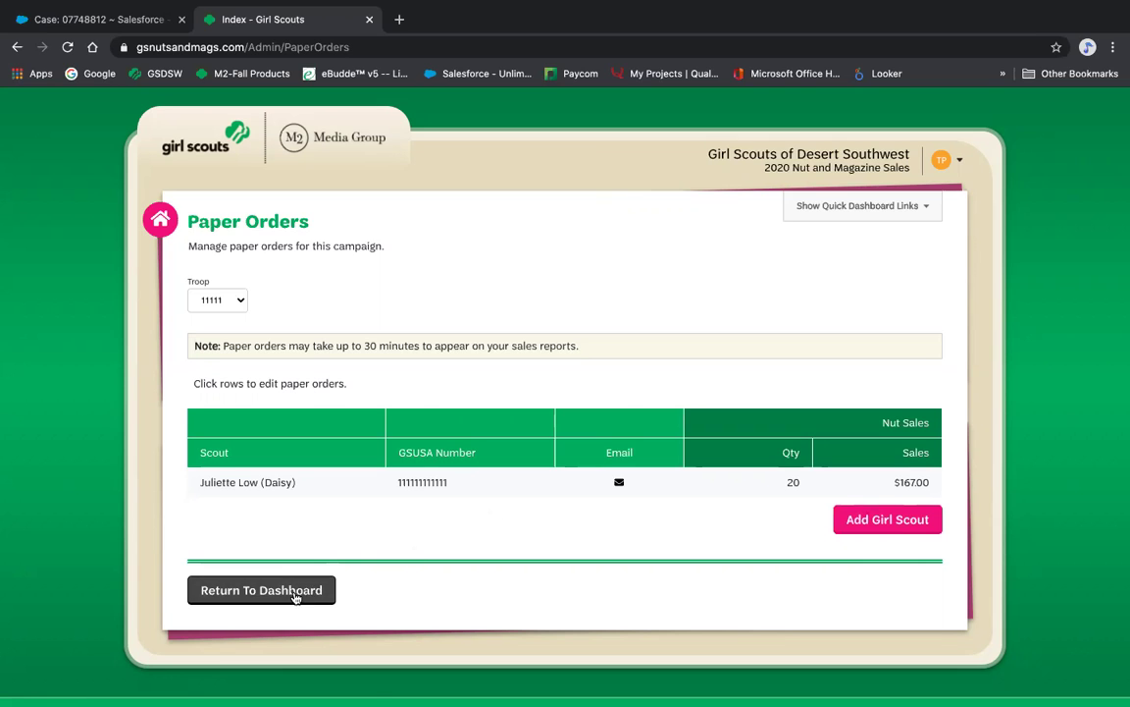
Return to the admin dashboard and log out of the admin site
click(275, 590)
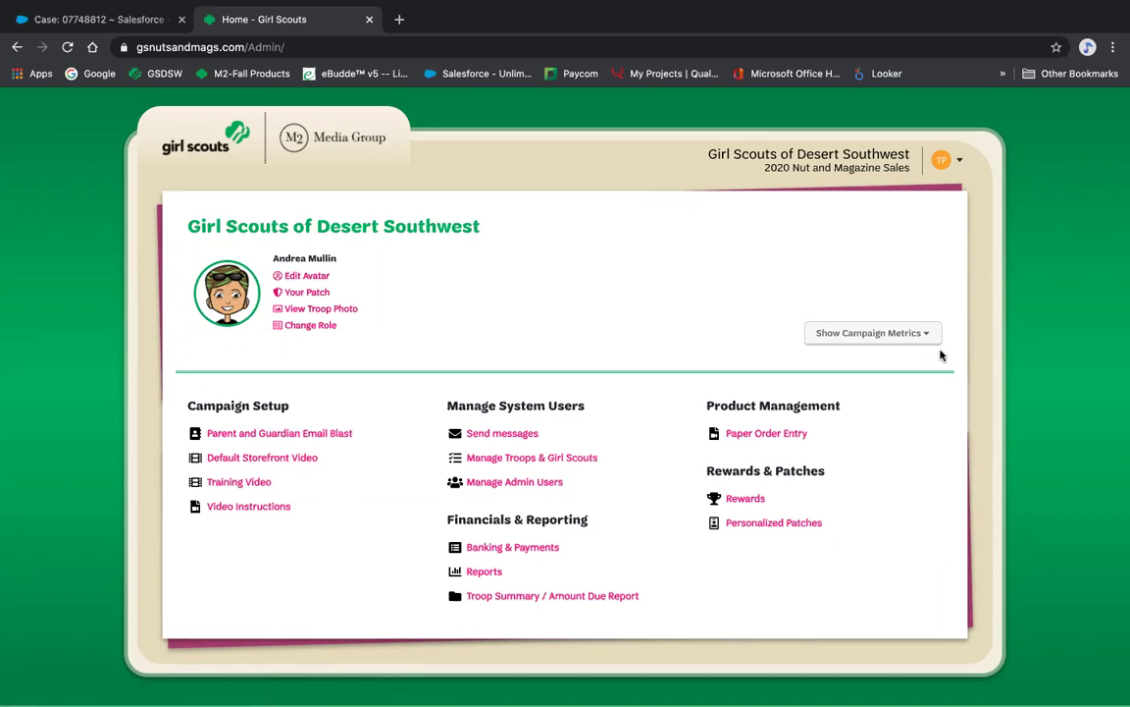
click(948, 178)
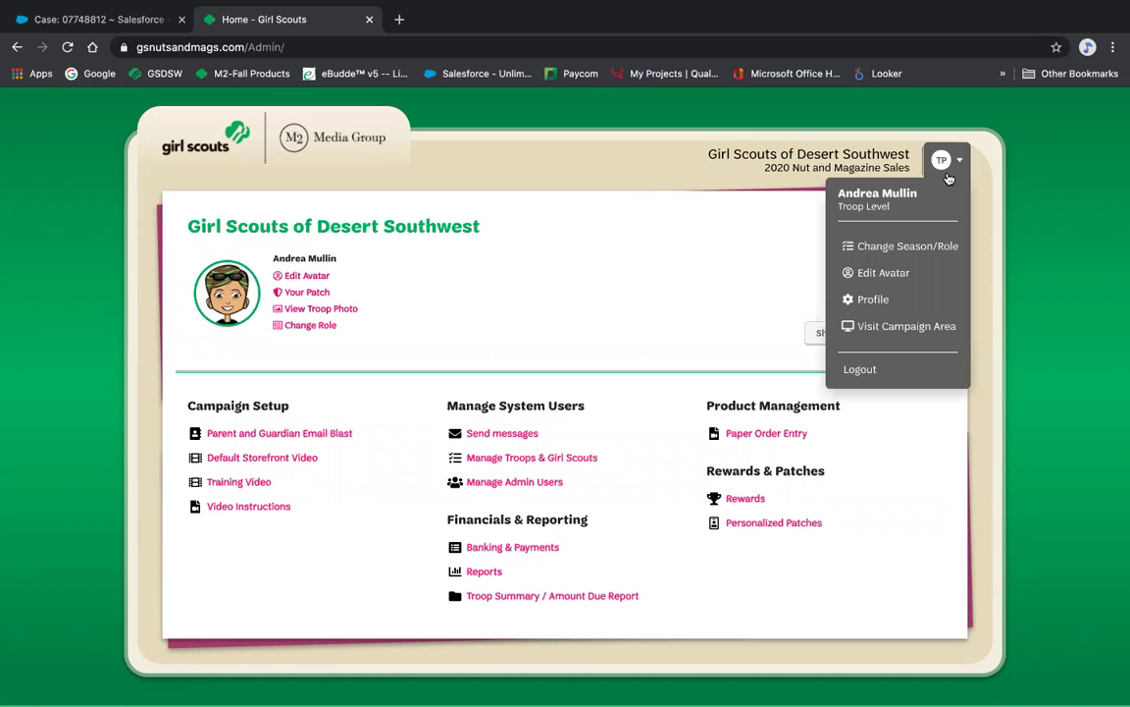
click(862, 369)
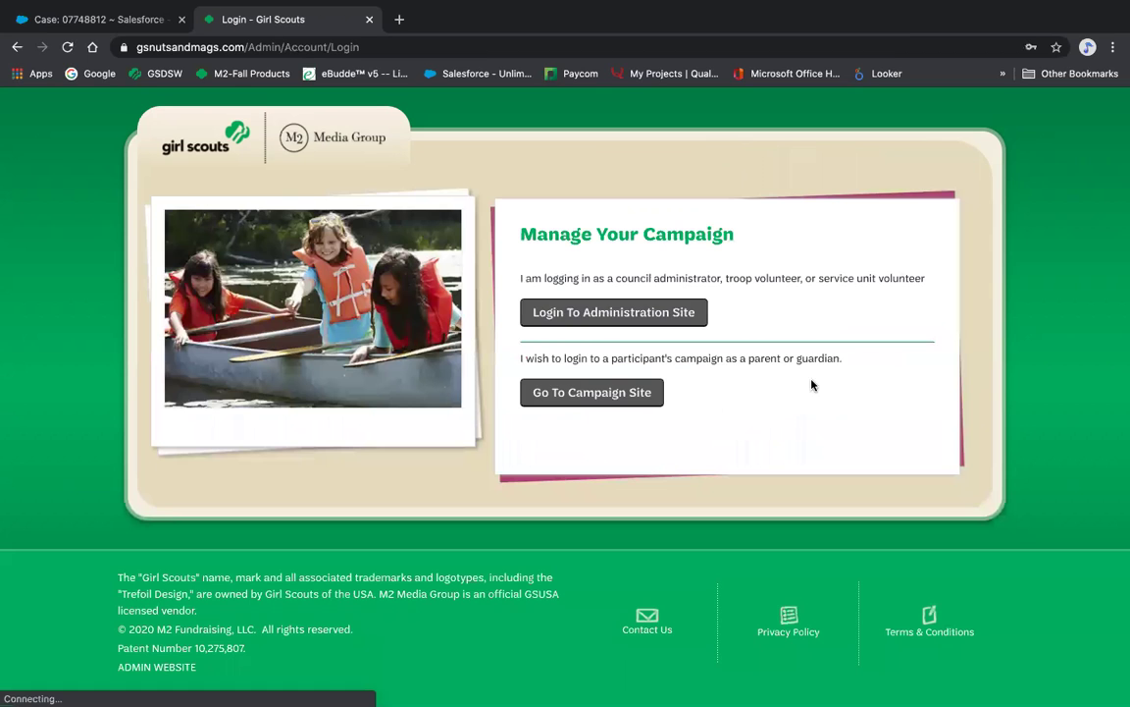
Sign in to the parent campaign site with the saved credentials, reaching Daisy's Dashboard
click(615, 402)
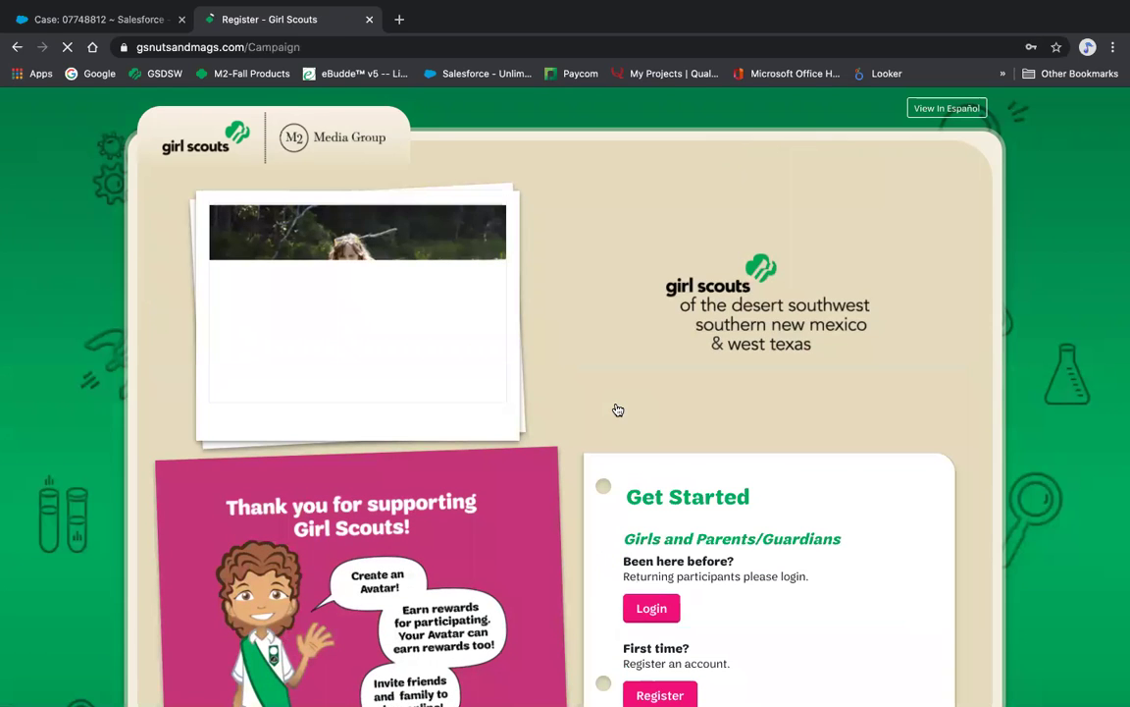
scroll(618, 411, down, 3)
click(653, 334)
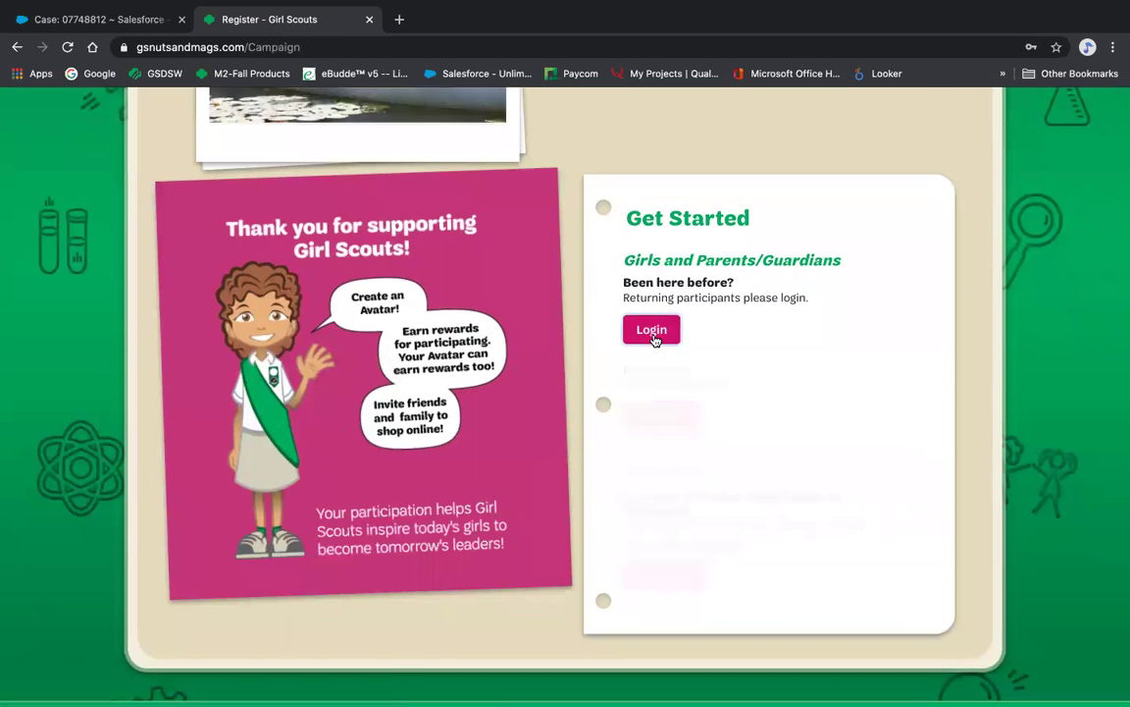
scroll(653, 555, down, 1)
click(652, 346)
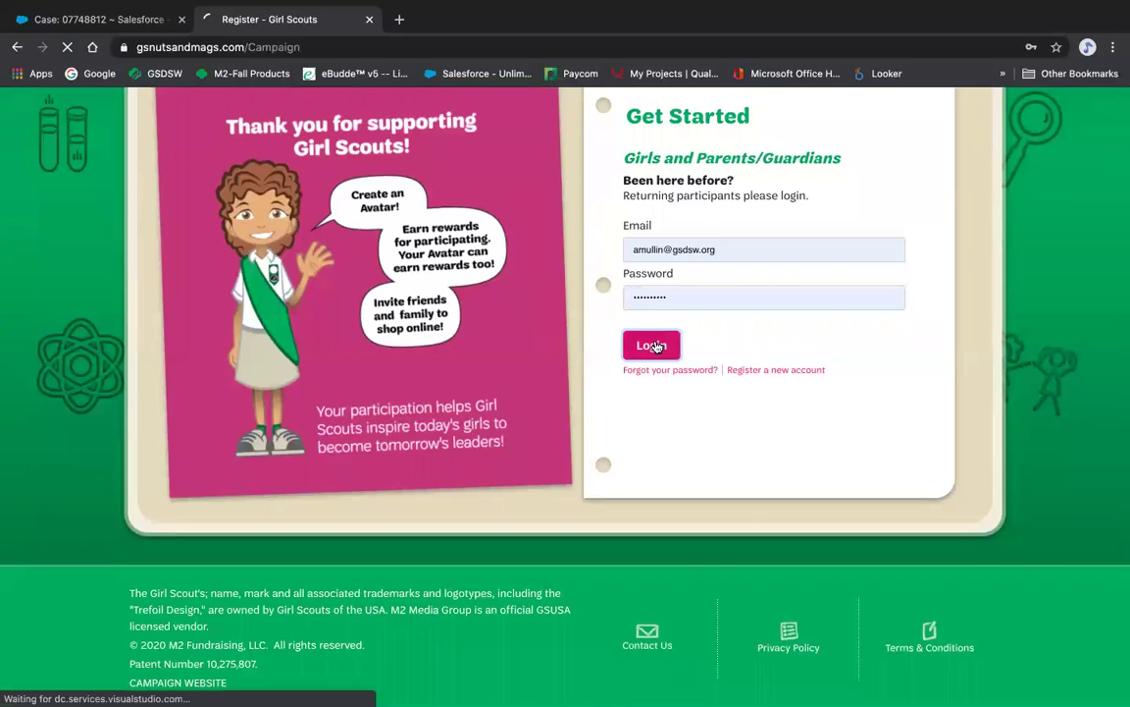
scroll(421, 467, down, 1)
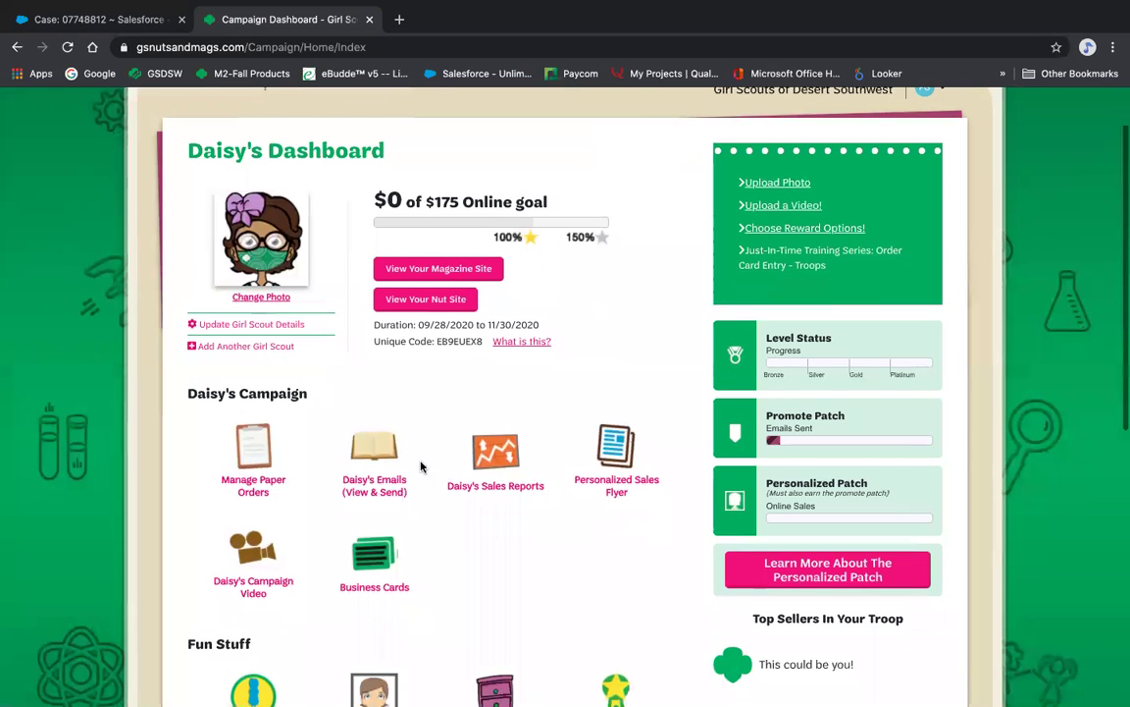
Open Manage Paper Orders and scroll to the Totals row showing 20 nuts and $167.00
click(252, 485)
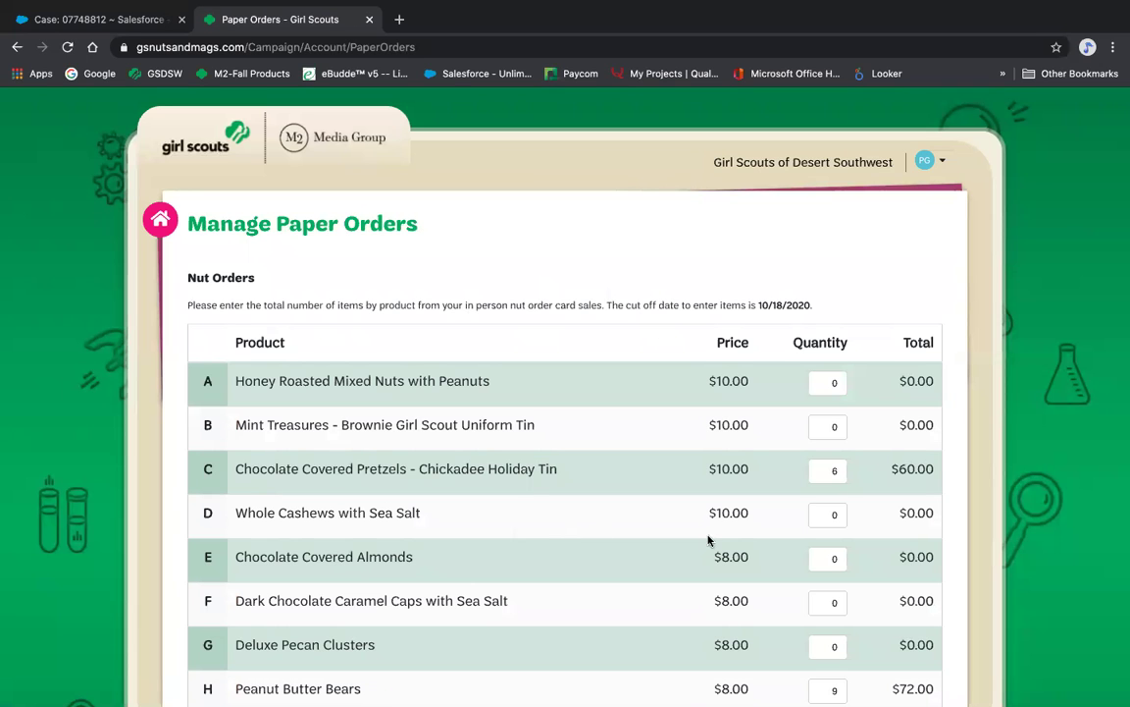
scroll(708, 539, down, 3)
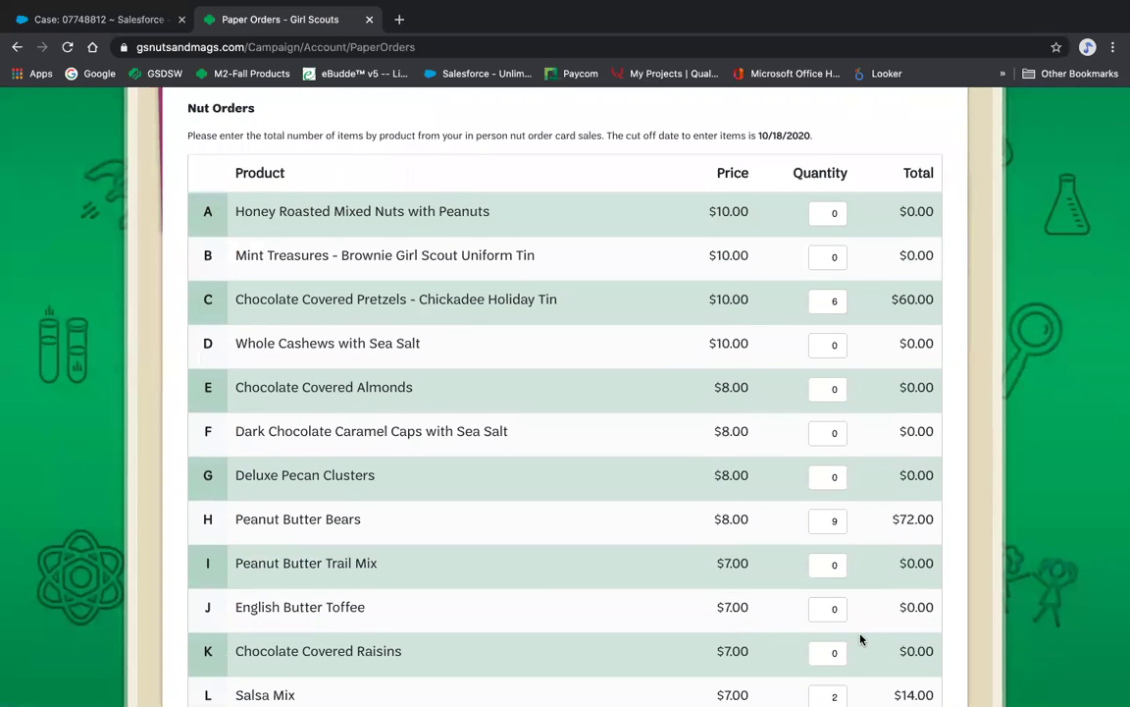
scroll(860, 639, down, 3)
scroll(861, 639, down, 2)
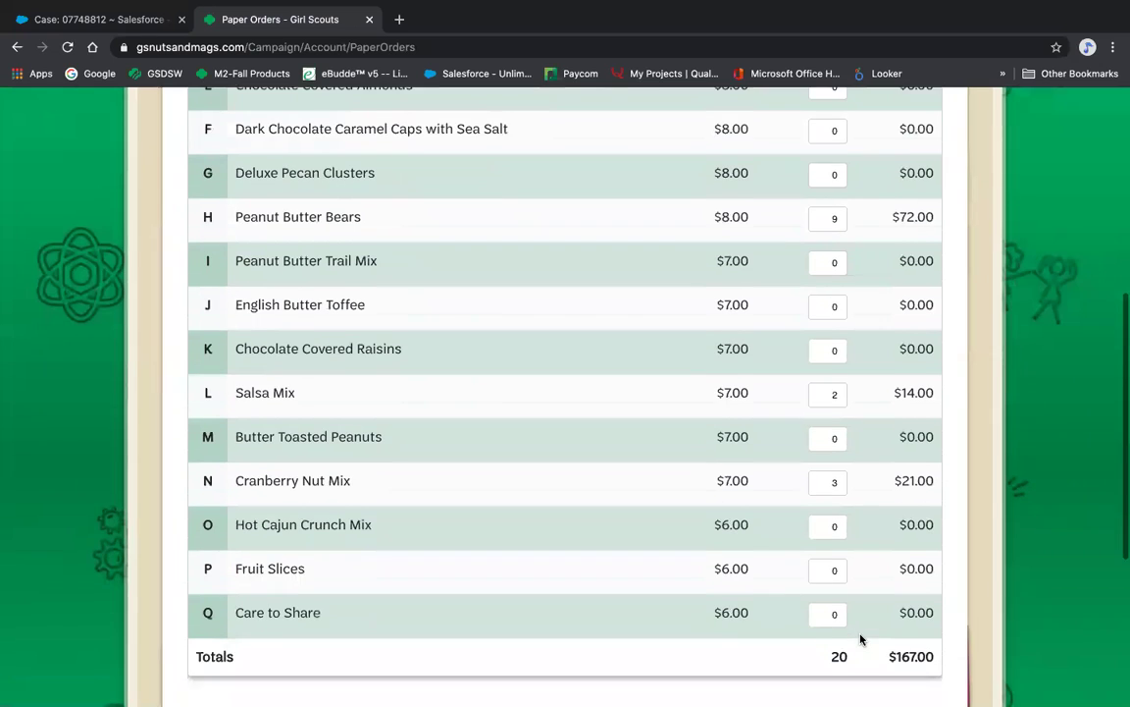
scroll(861, 639, down, 2)
scroll(861, 639, down, 1)
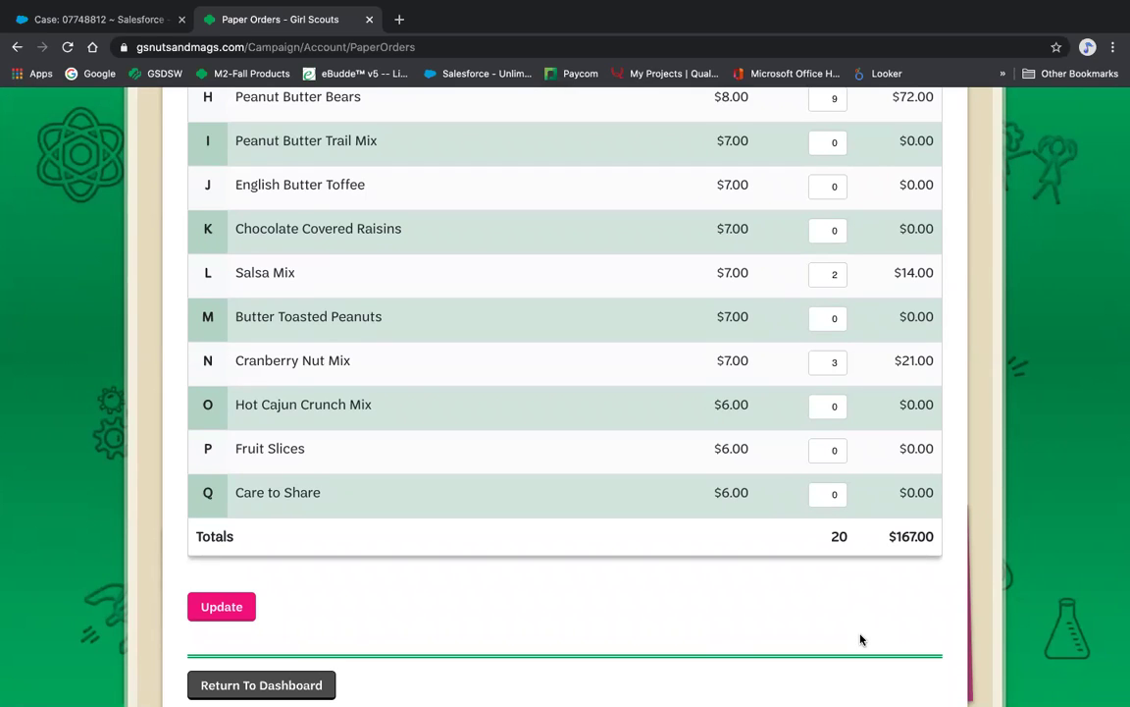
Return to Daisy's Dashboard and log out via the PG avatar menu
click(258, 684)
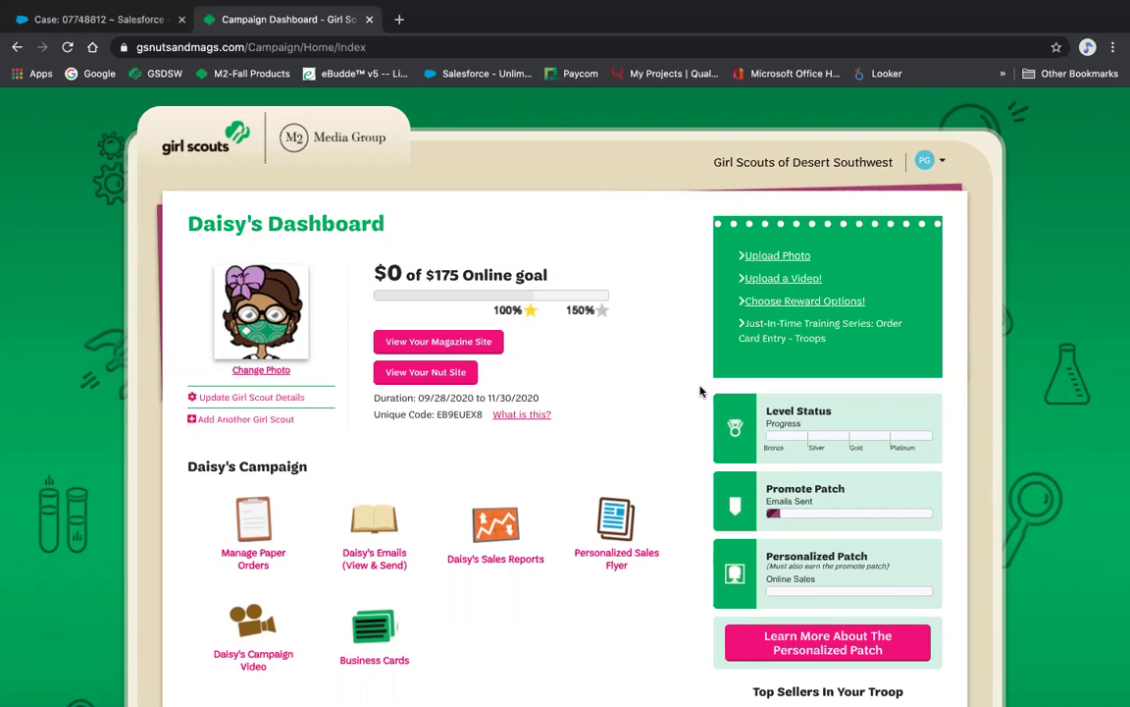
click(927, 161)
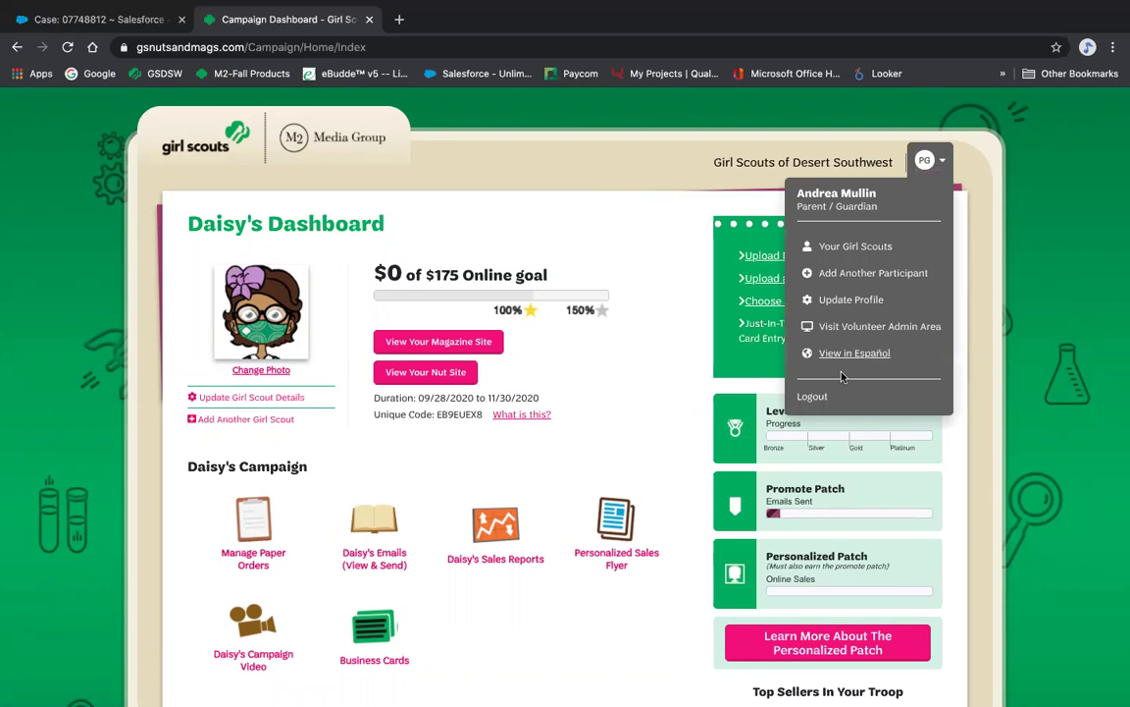
click(814, 398)
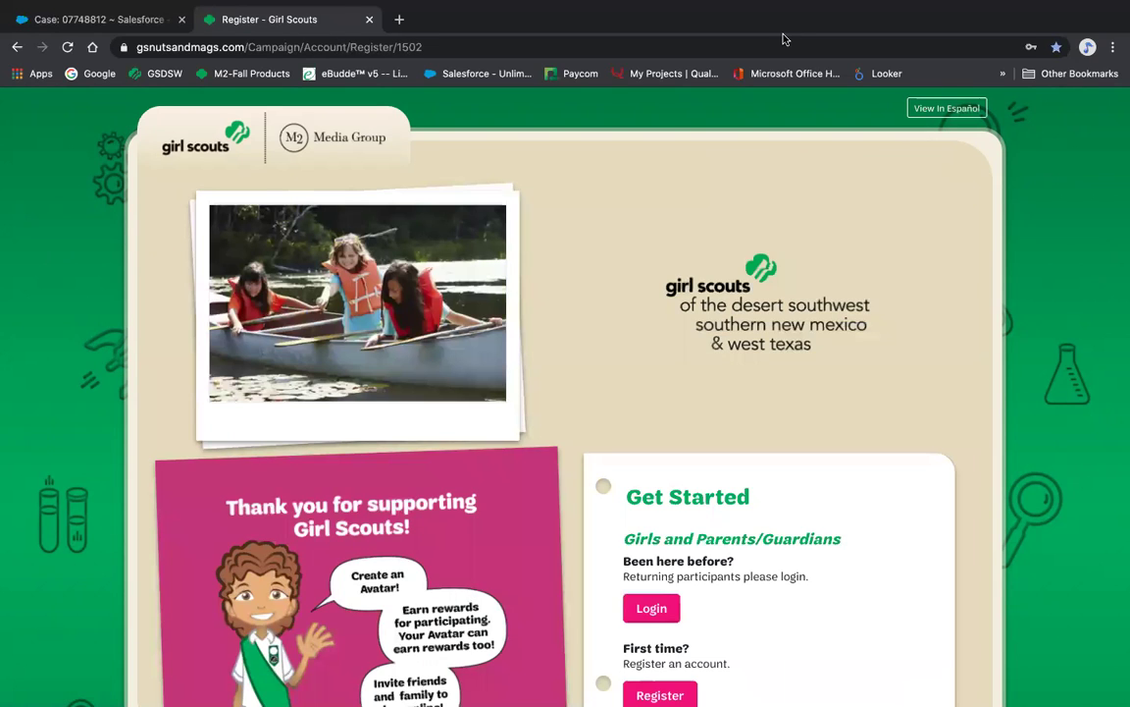